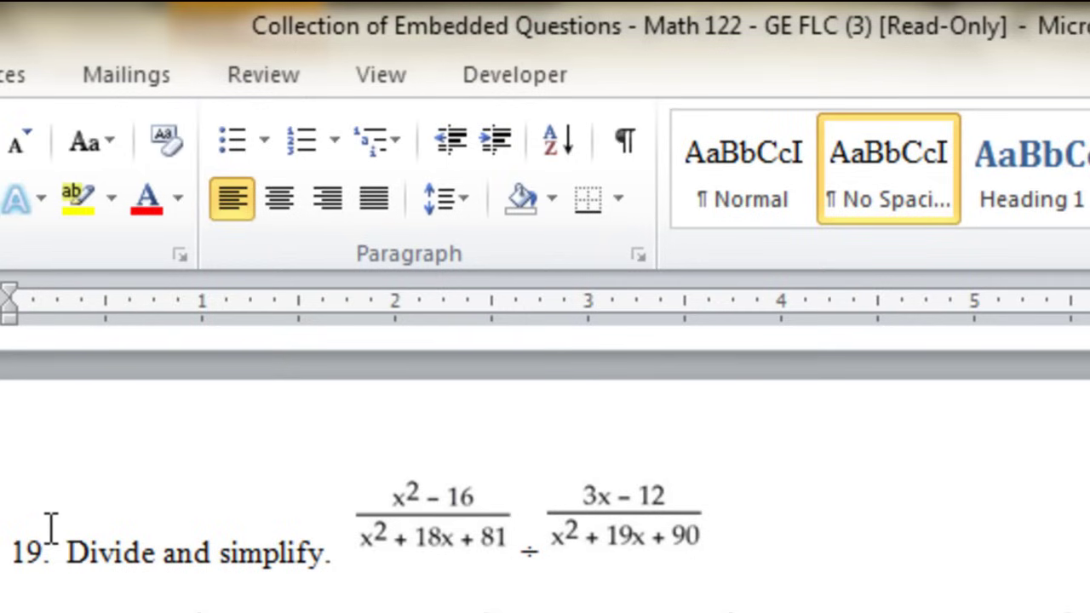
Step: Select question 19's fraction pictures and rotate the second one to show it is an image
left_click(406, 526)
left_click(586, 521)
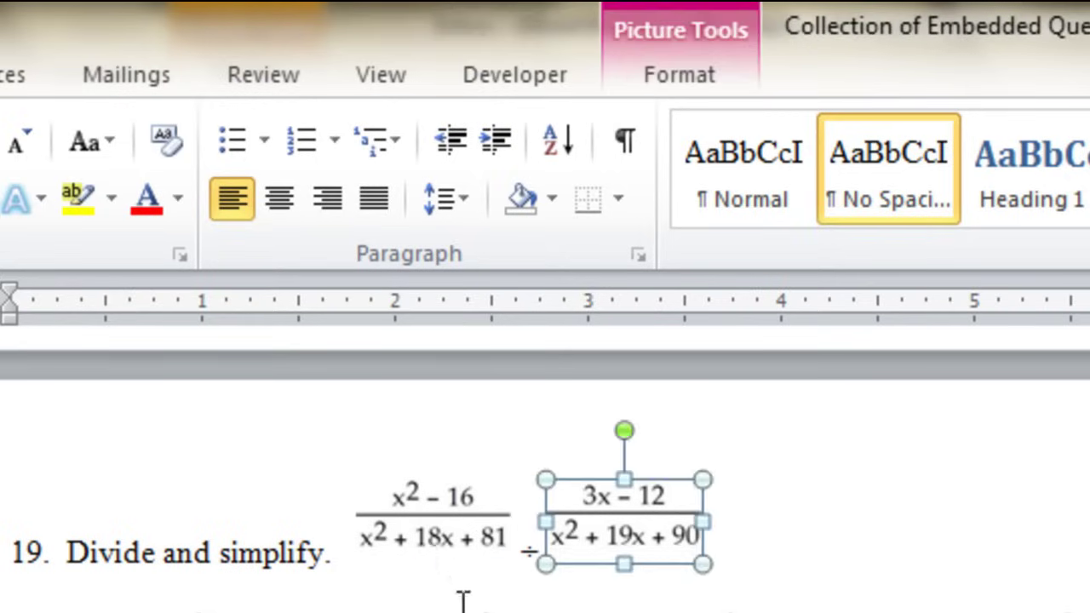
left_click(426, 533)
left_click(632, 552)
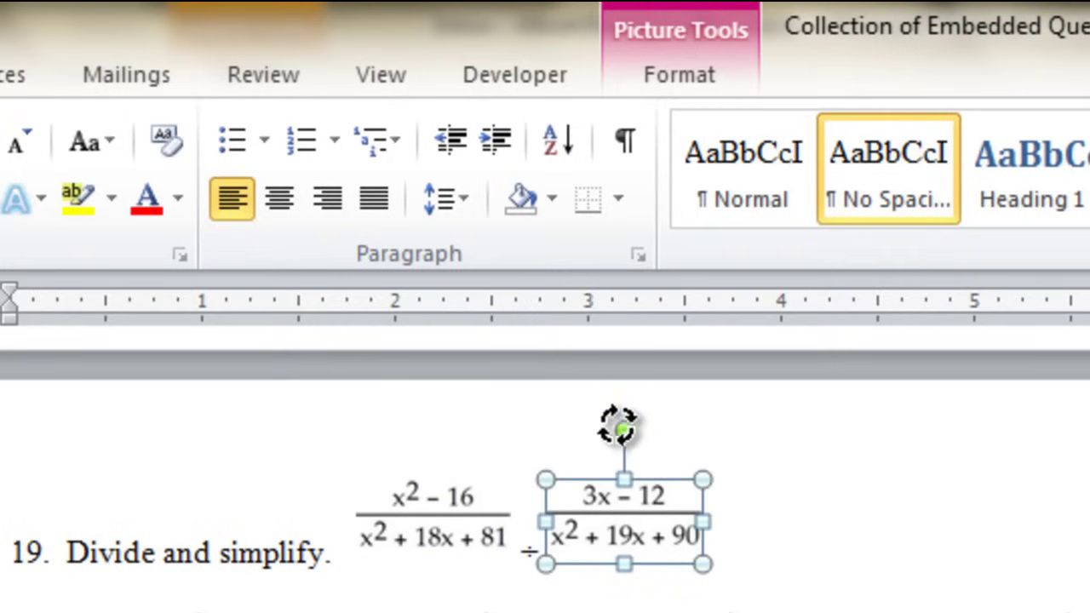
left_click_drag(624, 431, 723, 574)
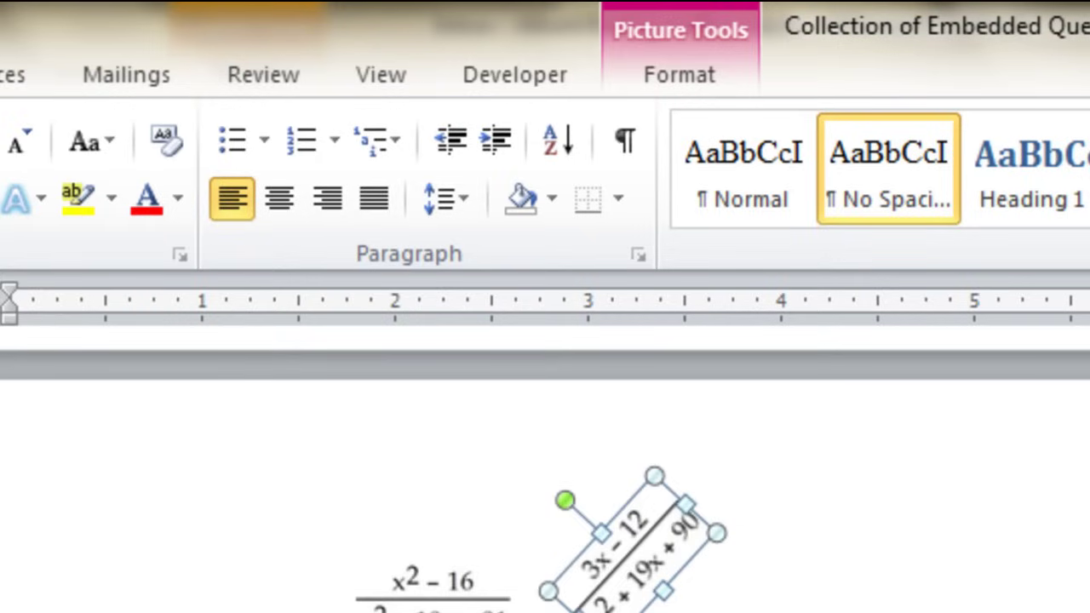
Step: Undo the rotation and select the x²−16 over x²+18x+81 fraction picture to copy it
key("ctrl+z")
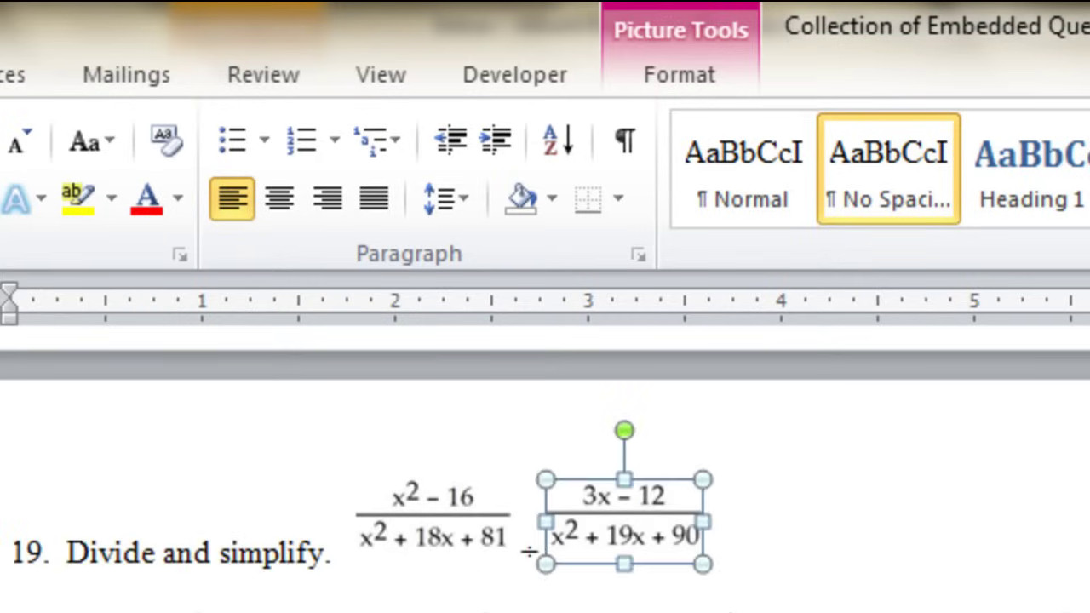
left_click(516, 549)
key("shift+Left")
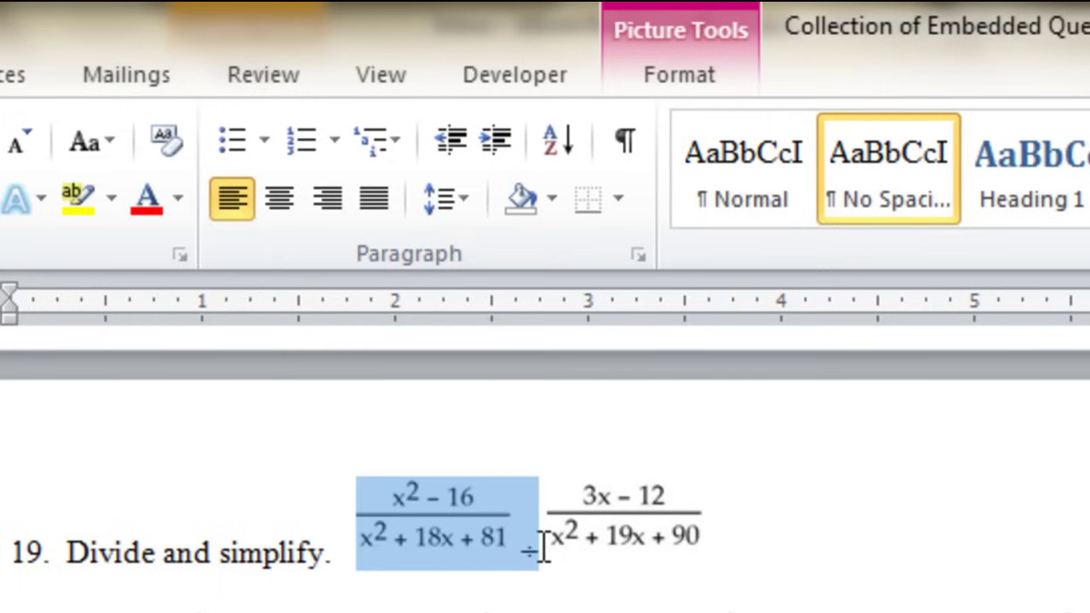
left_click(540, 550)
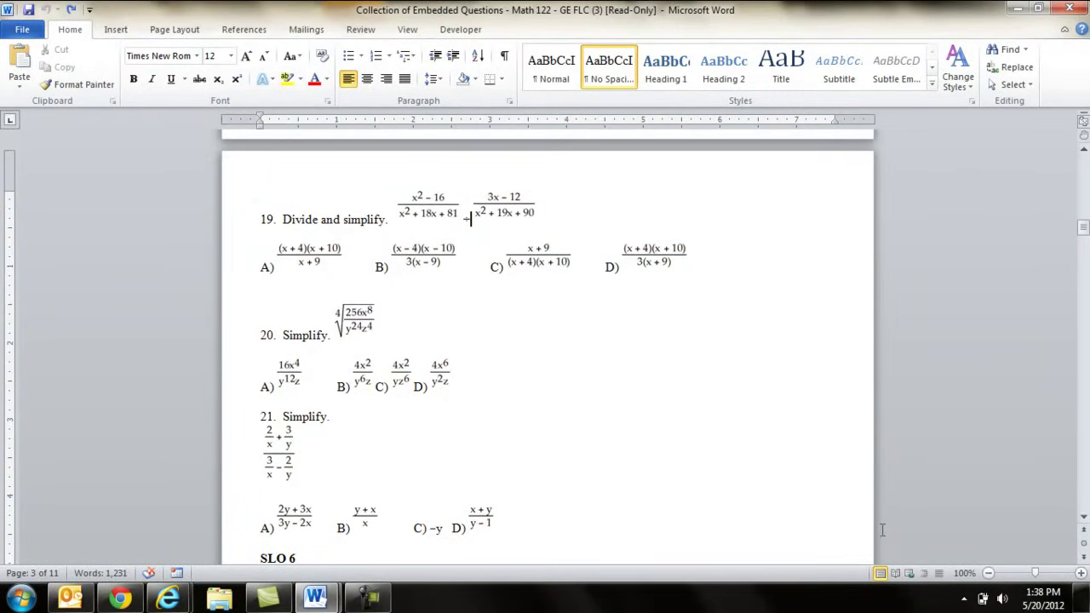
double_click(429, 206)
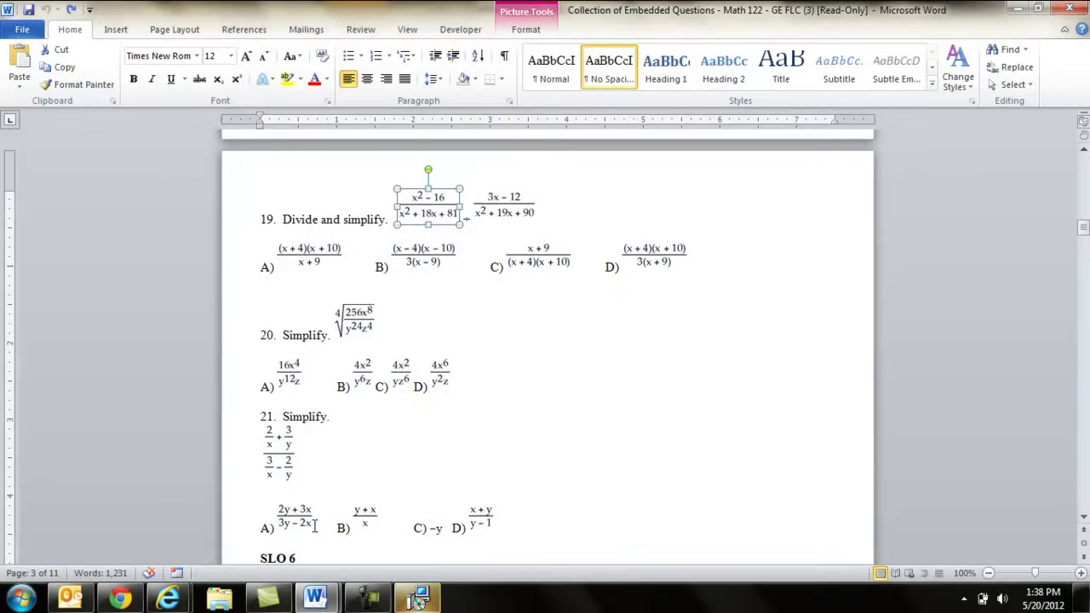
Step: Switch to MTH 122 Final and scroll down to questions 19 and 20 on page 4
key("alt+Tab")
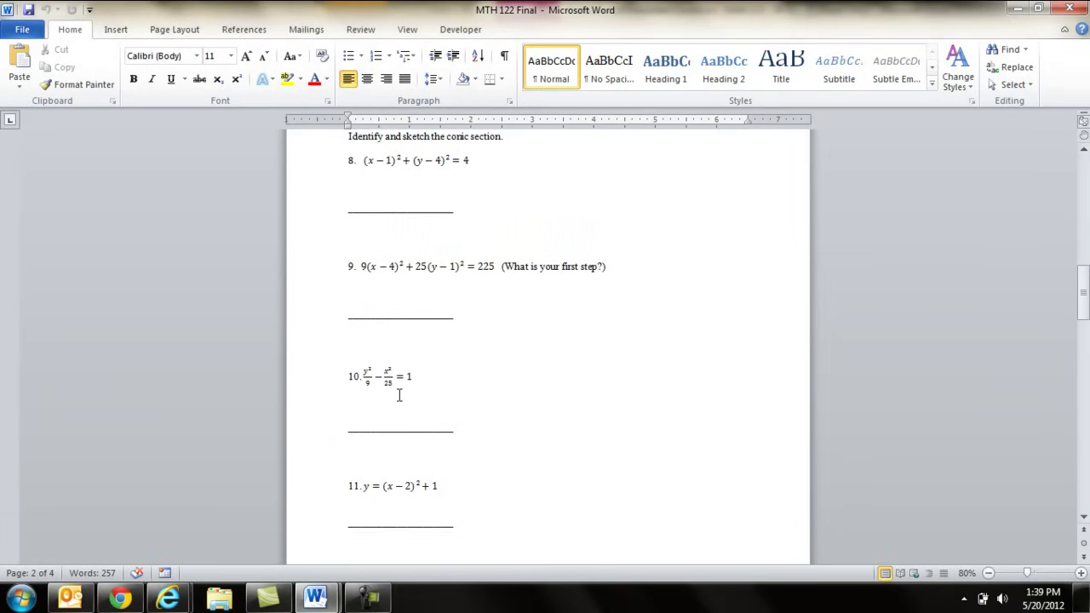
left_click(368, 381)
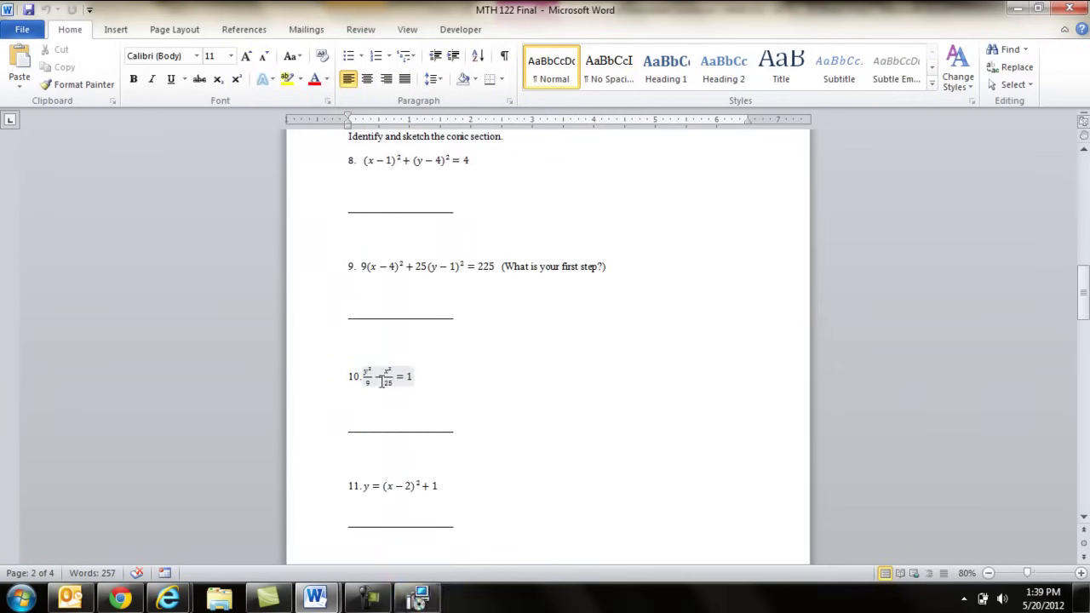
left_click(379, 381)
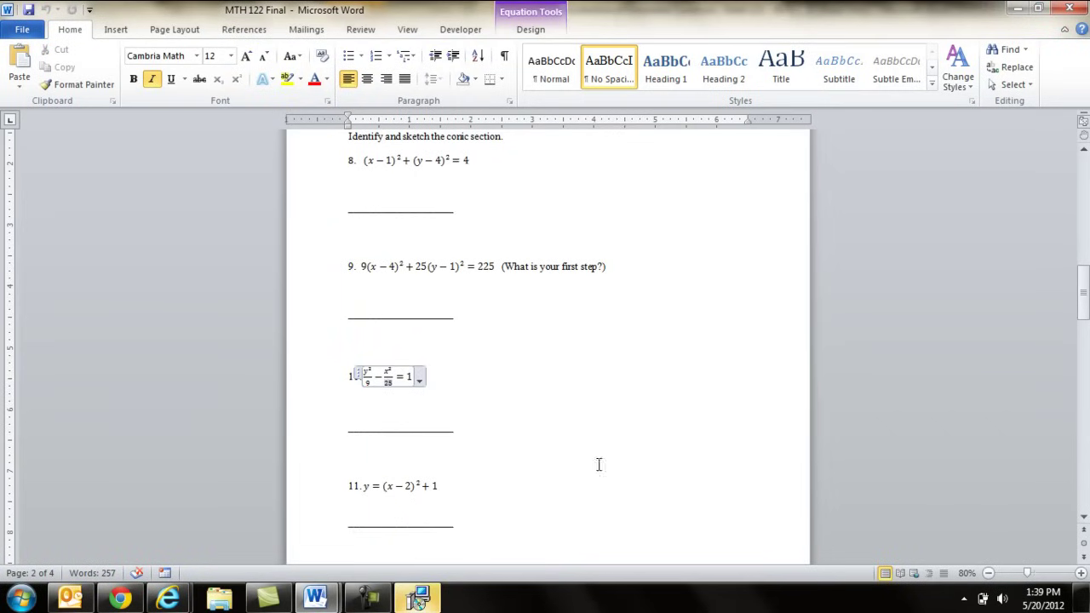
left_click(315, 596)
left_click(231, 511)
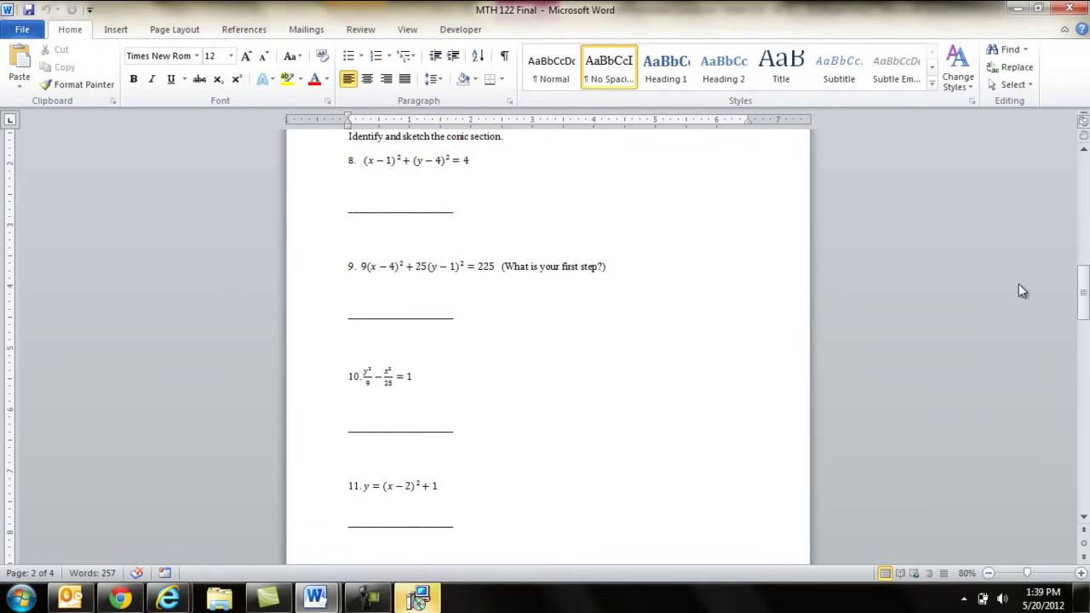
left_click_drag(1082, 291, 1082, 474)
Step: Start a new page after question 20 and paste the fraction picture onto it
left_click(394, 414)
left_click(394, 414)
left_click(394, 414)
key("ctrl+Return")
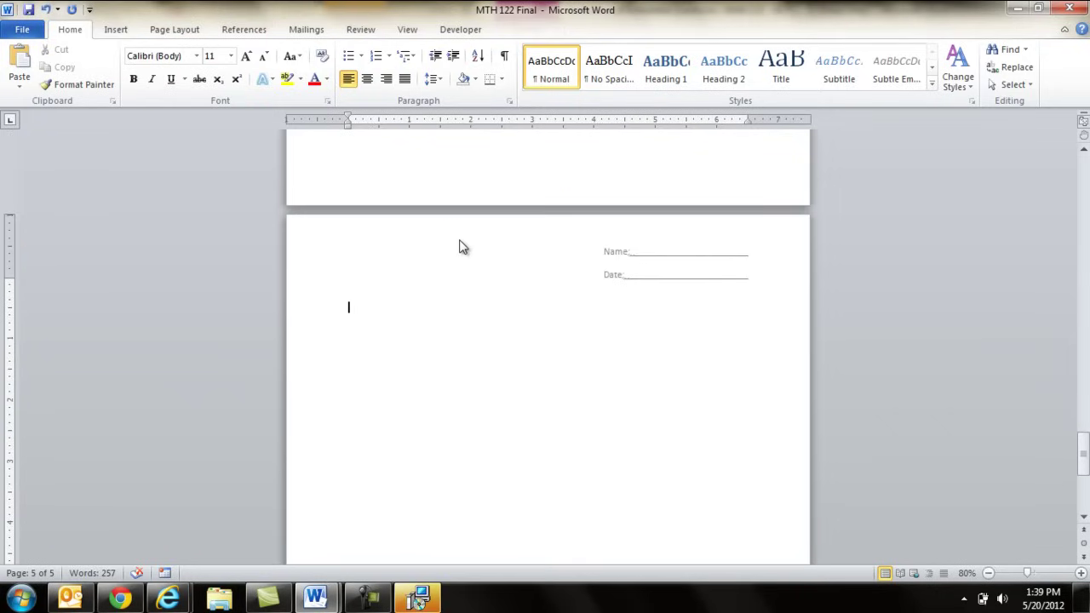
key("ctrl+v")
Step: Enlarge the pasted fraction picture to about triple size and add blank lines below it
left_click(379, 320)
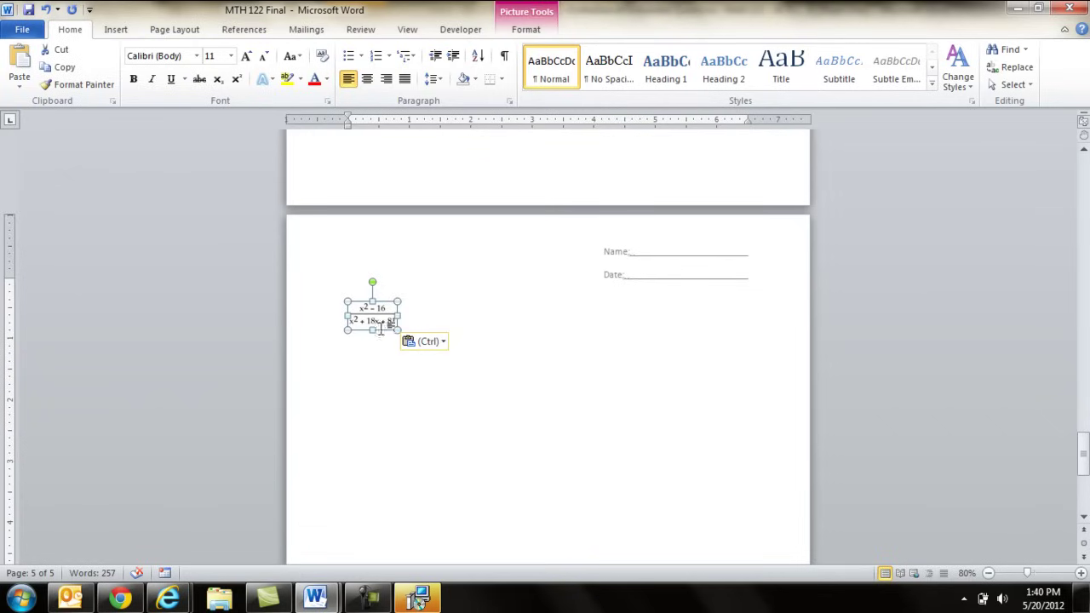
left_click_drag(397, 329, 474, 390)
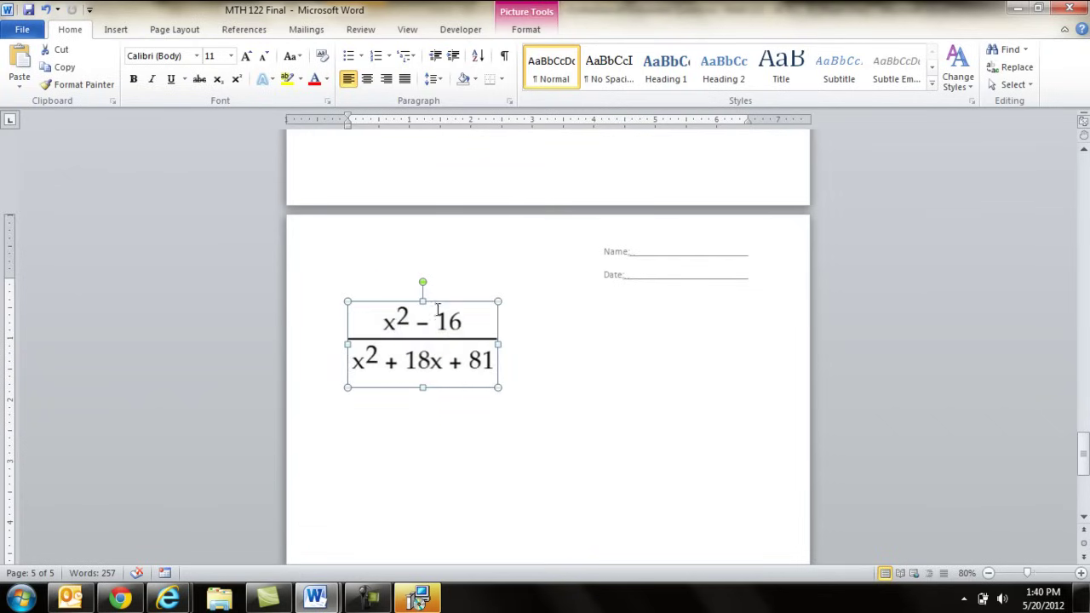
left_click(528, 387)
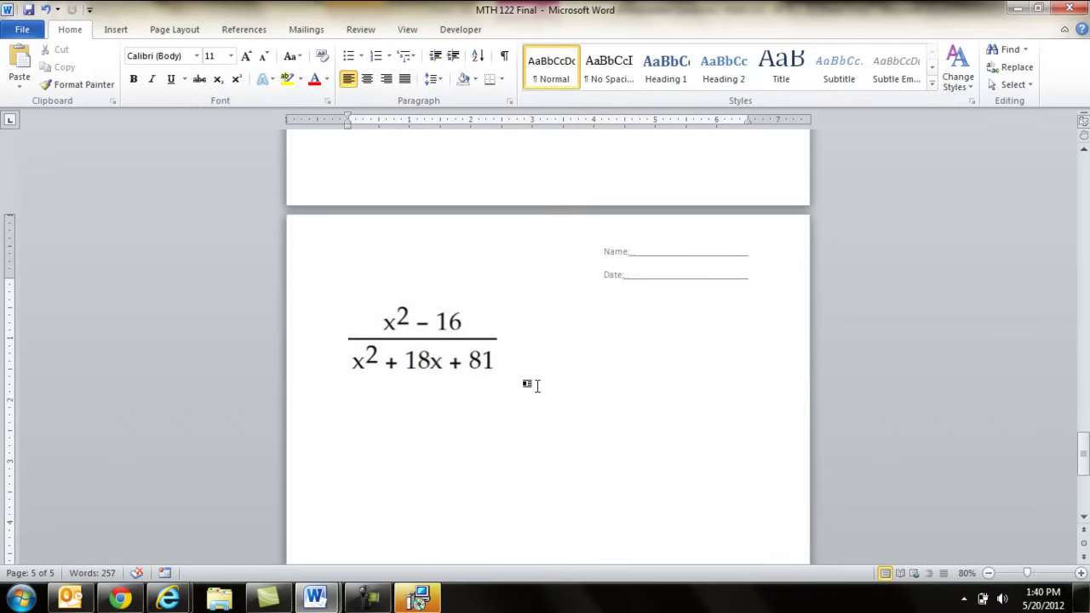
key("Return")
key("Return")
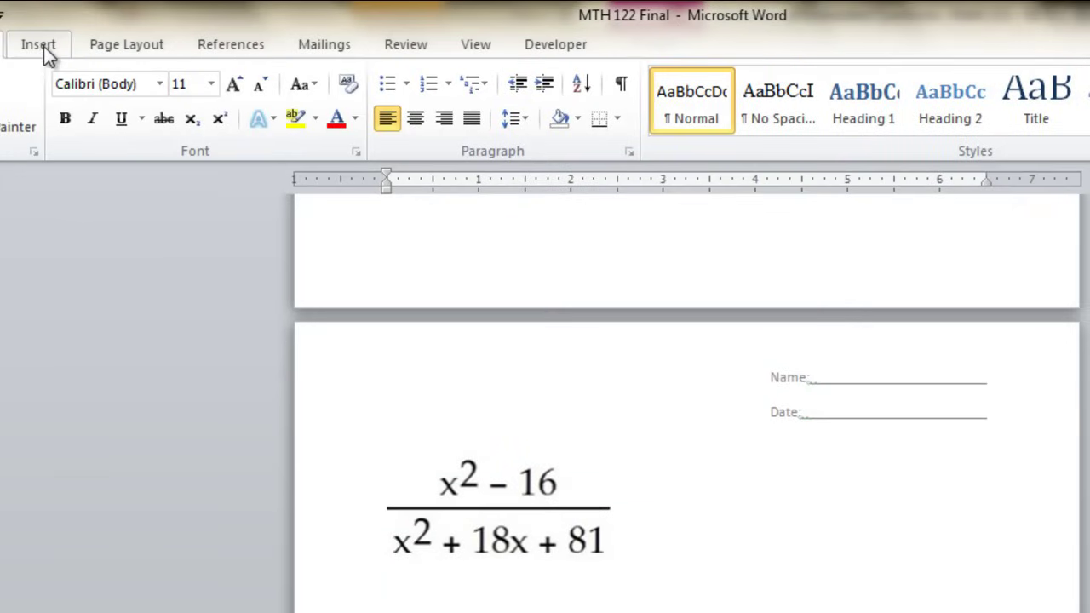
Step: Add a 'Type equation here' equation box from the Insert tab below the fraction picture
scroll(687, 401, "down", 3)
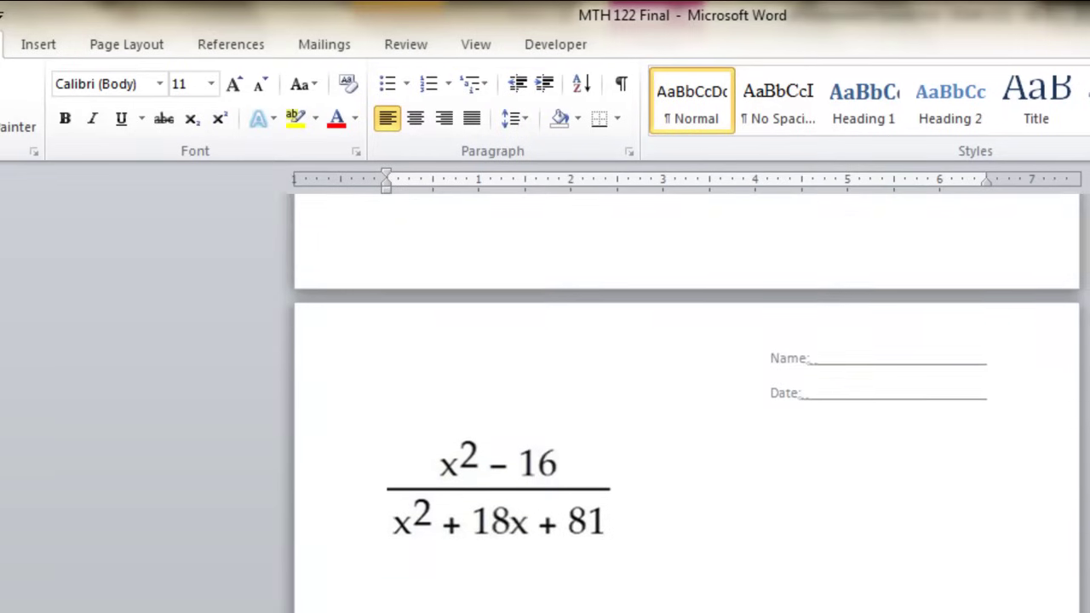
left_click(40, 44)
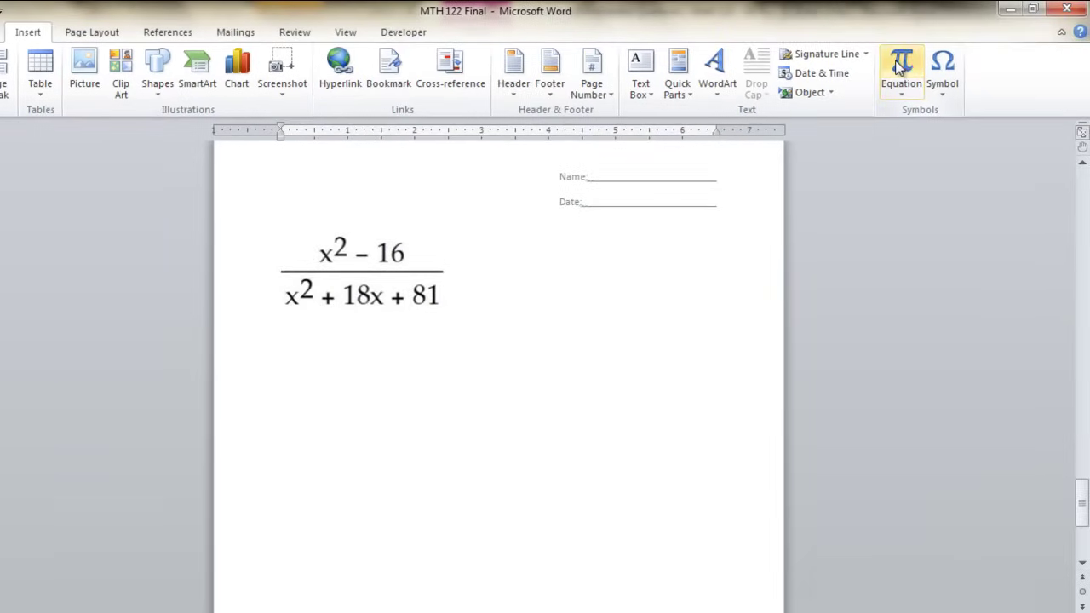
left_click(899, 68)
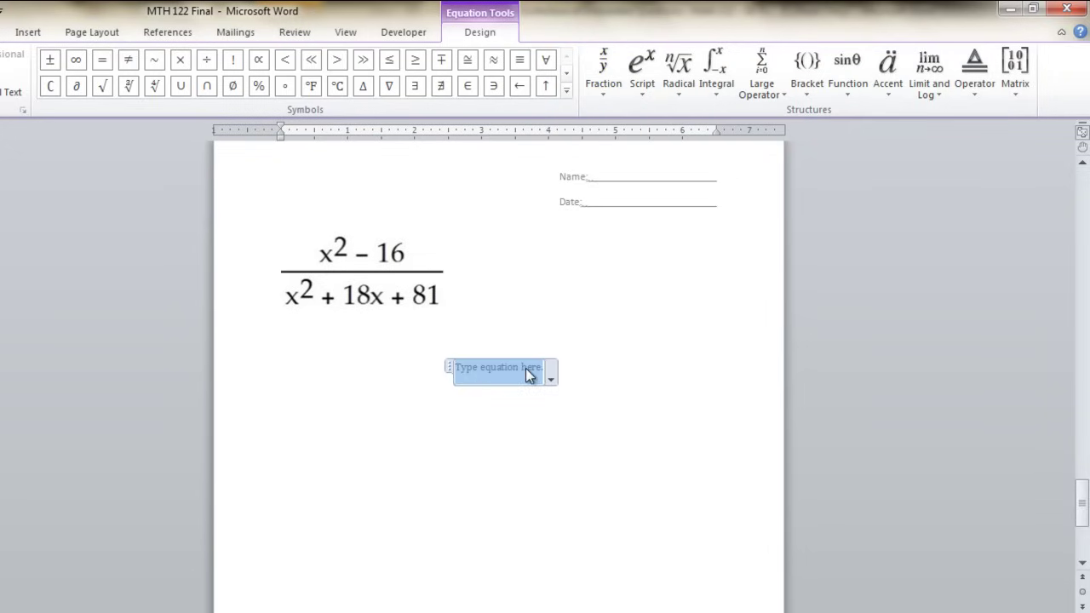
Step: Insert a stacked fraction and enter x² − 16 as its numerator using a superscript template
left_click(604, 82)
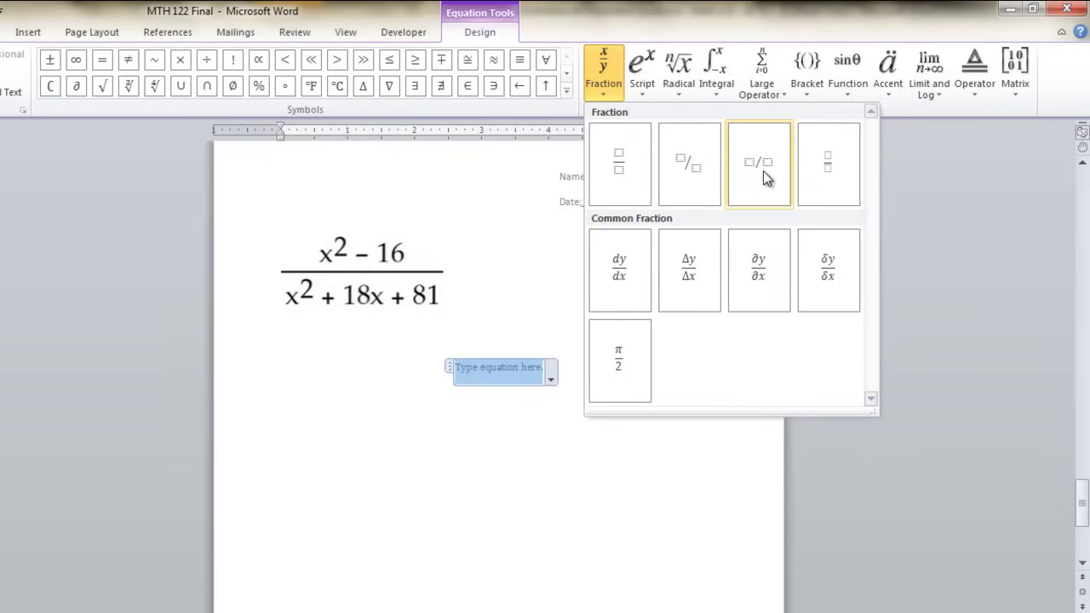
left_click(620, 172)
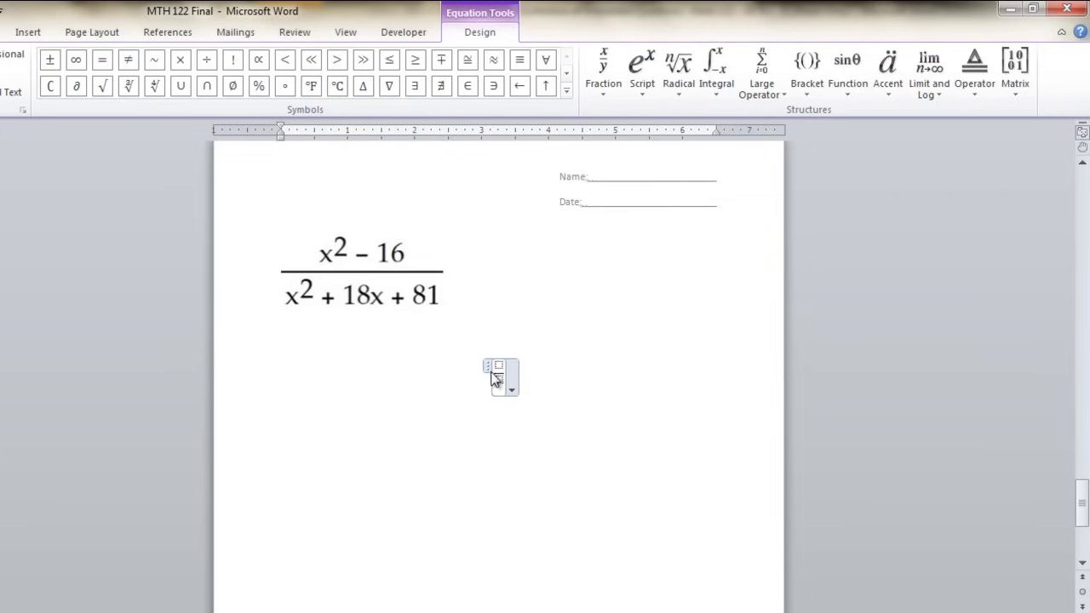
left_click(498, 364)
left_click(640, 93)
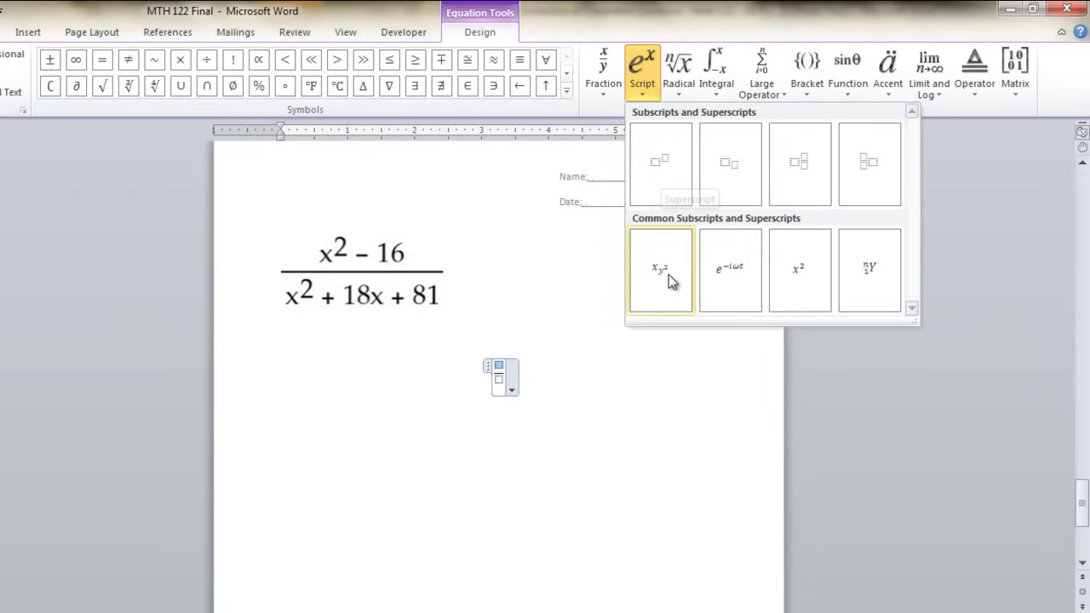
left_click(802, 282)
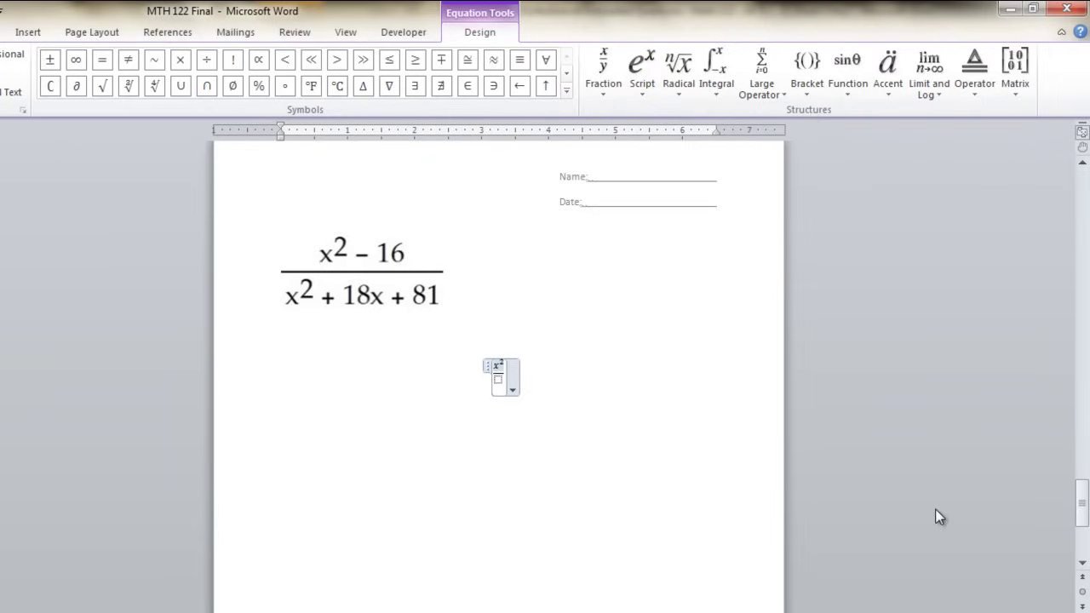
type("-")
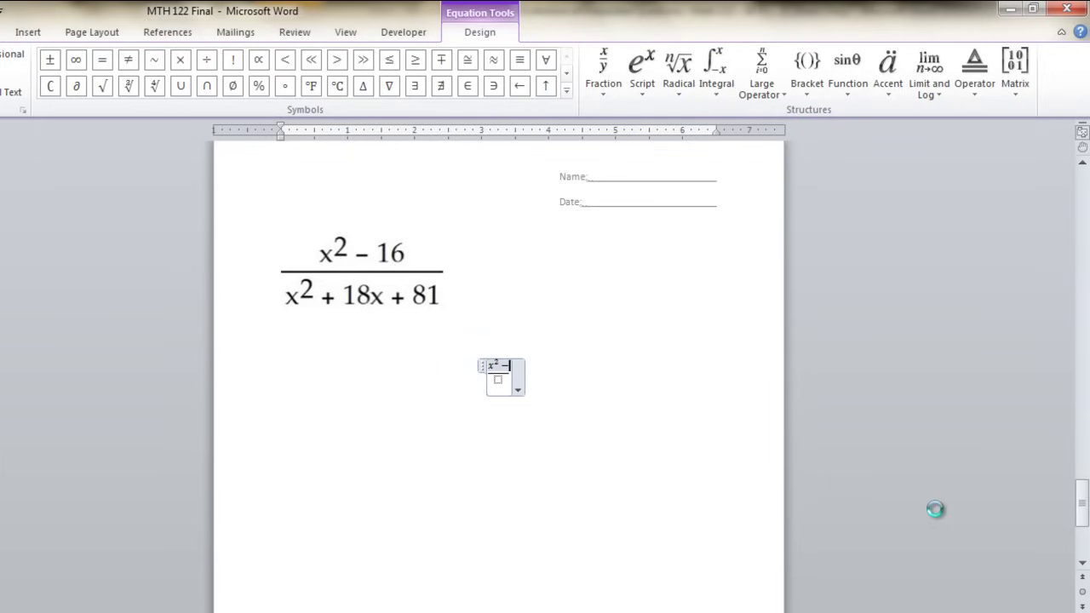
type("16")
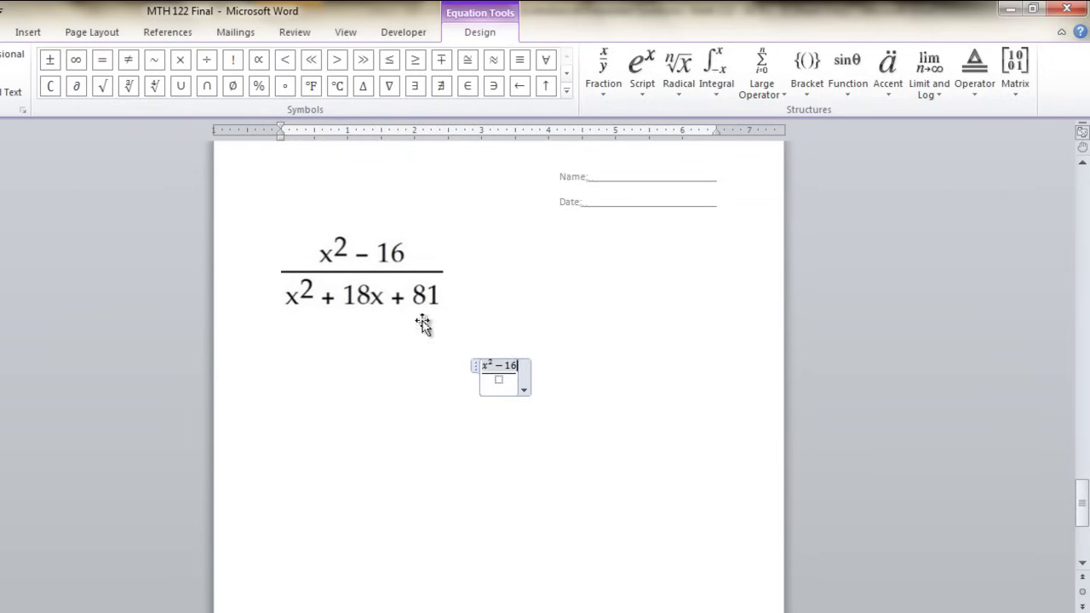
Step: Fill the denominator with x² + 18x + 81 using a superscript template, then exit the equation
left_click(499, 380)
left_click(645, 91)
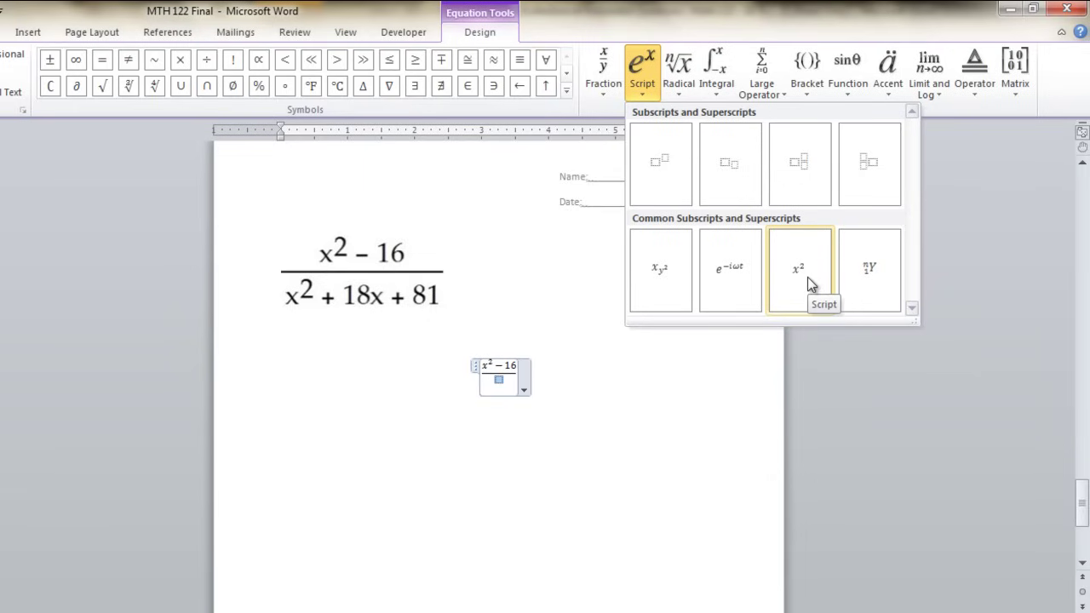
left_click(660, 180)
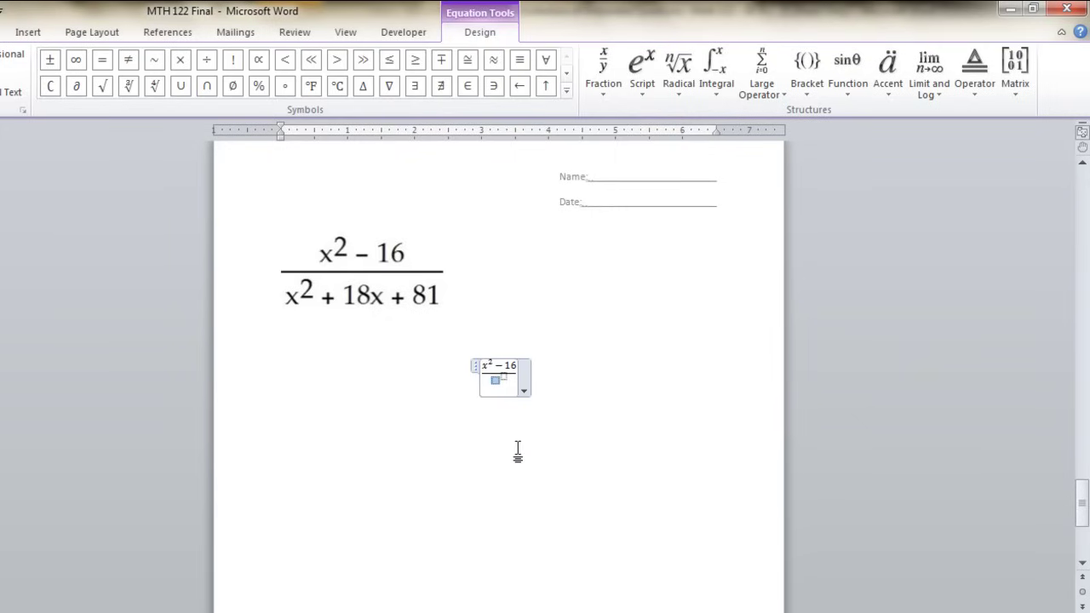
type("x^22")
key("Right")
type("+ 18x")
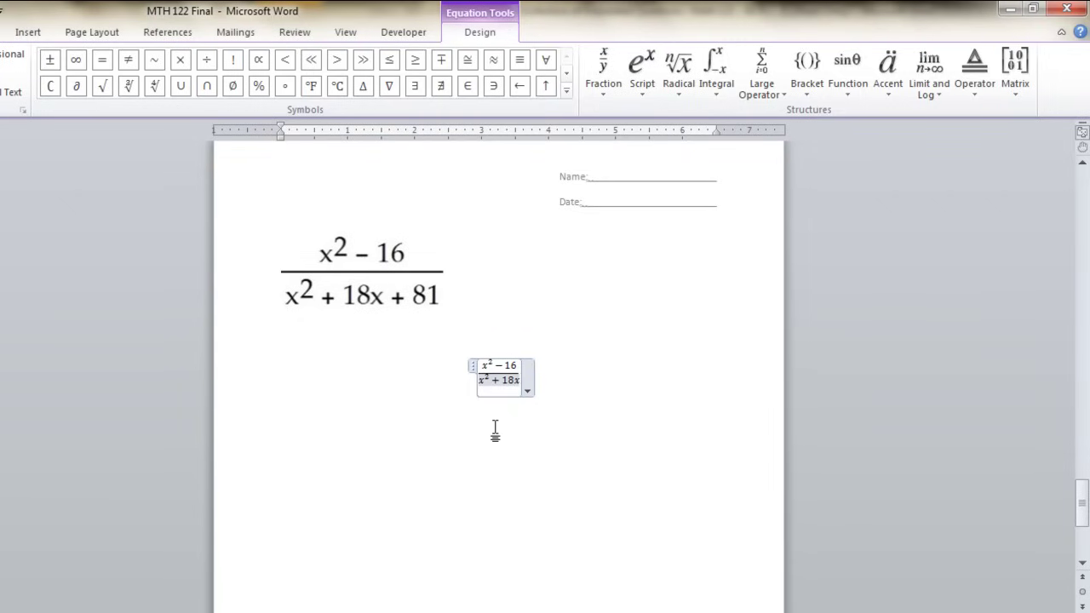
type("+")
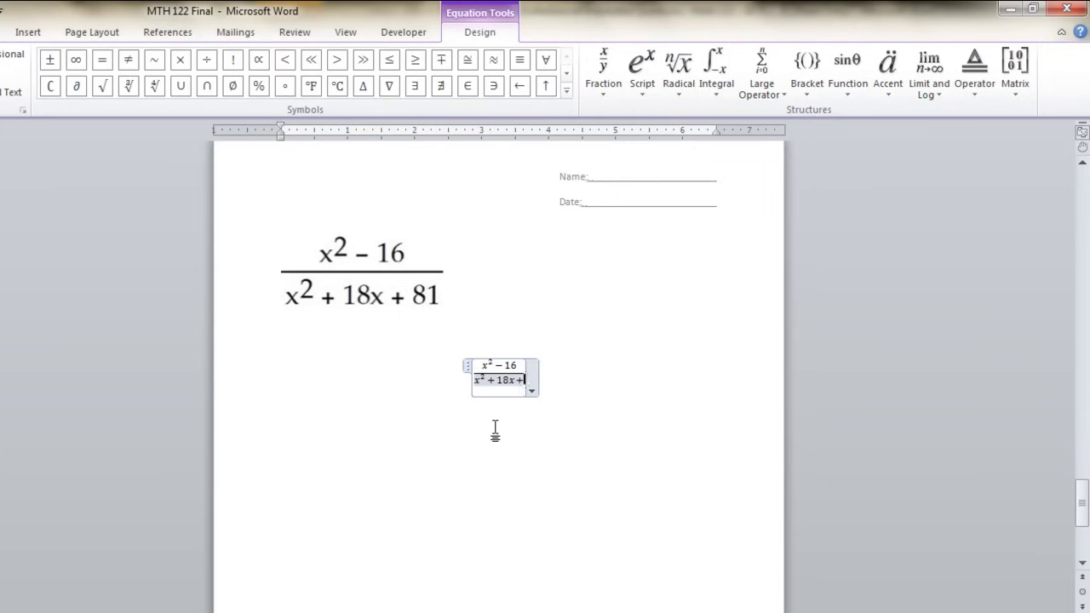
type(" 81")
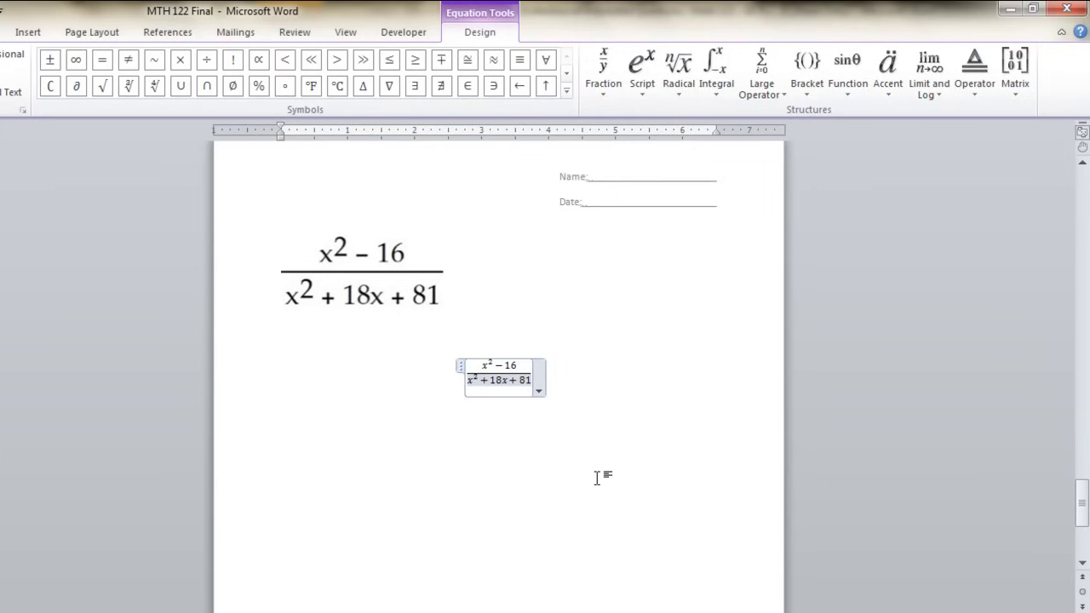
left_click(603, 474)
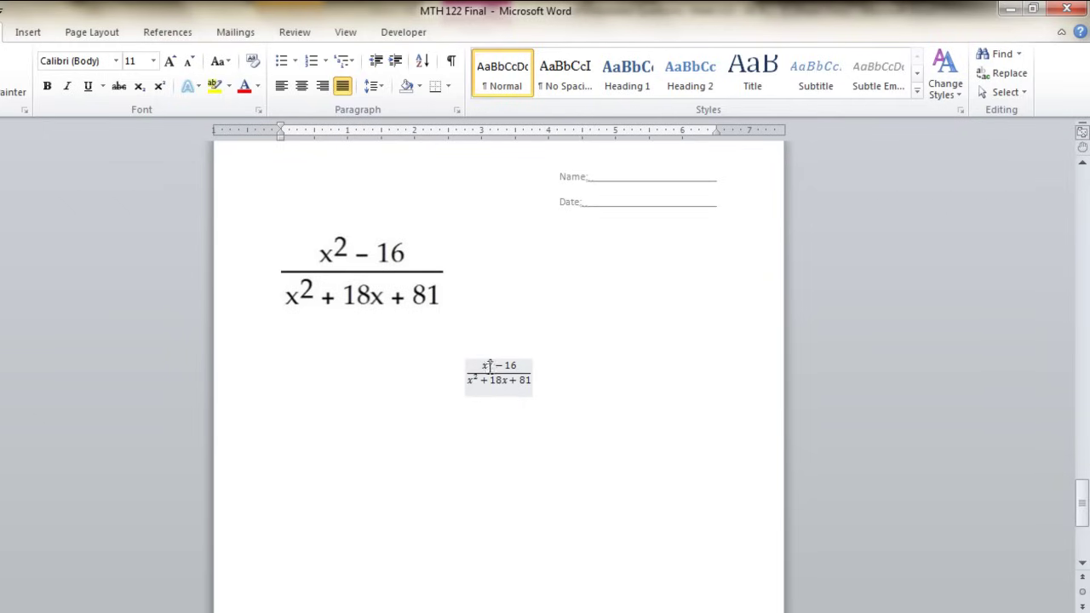
Step: Set the whole new equation to 28-point font size and check its scale
left_click_drag(477, 365, 530, 384)
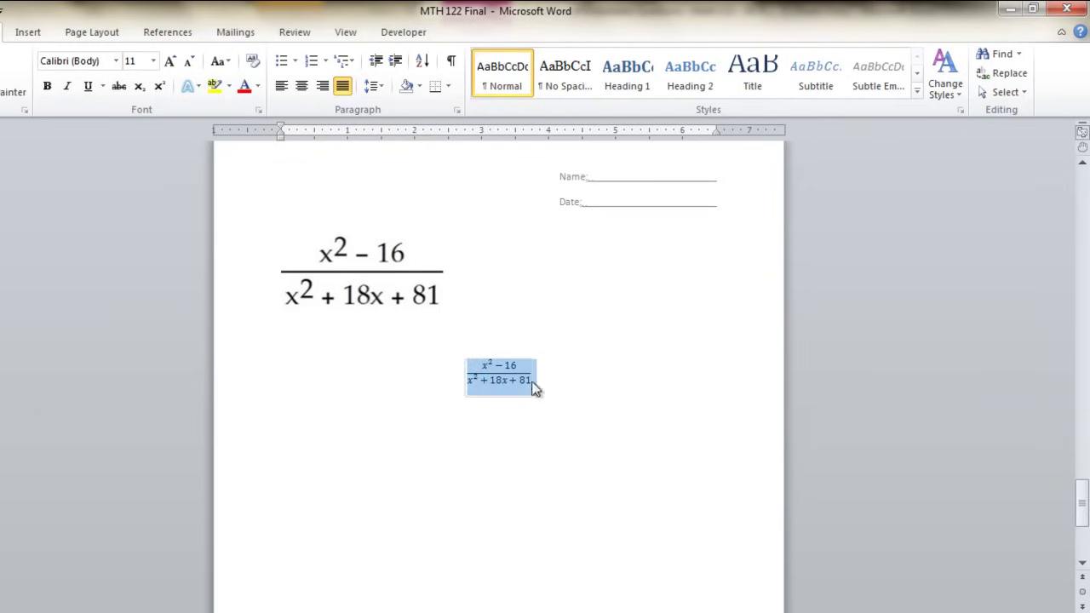
left_click(154, 65)
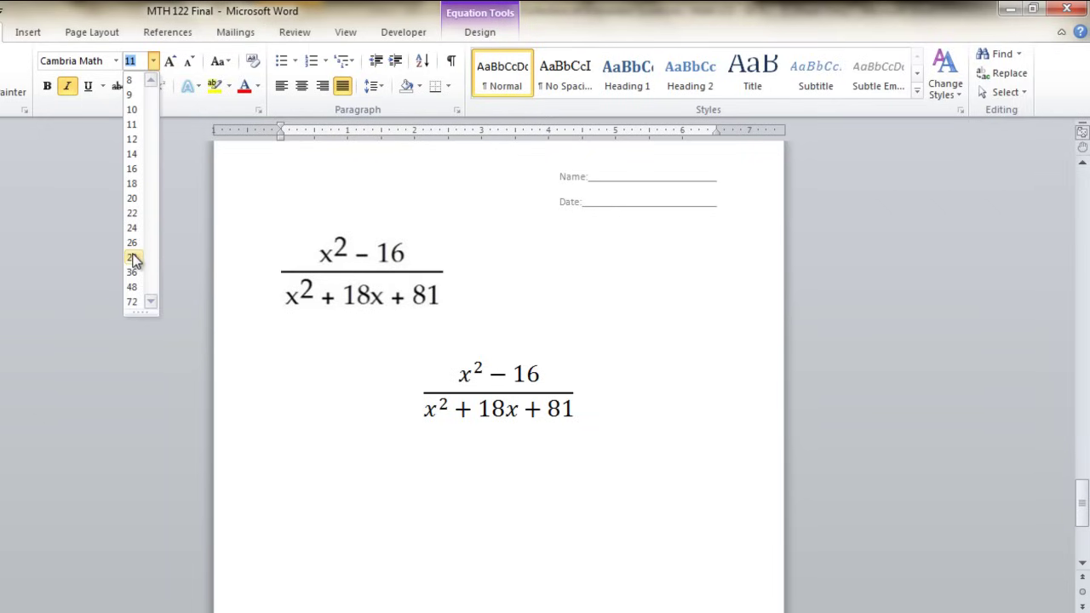
left_click(132, 257)
left_click(423, 438)
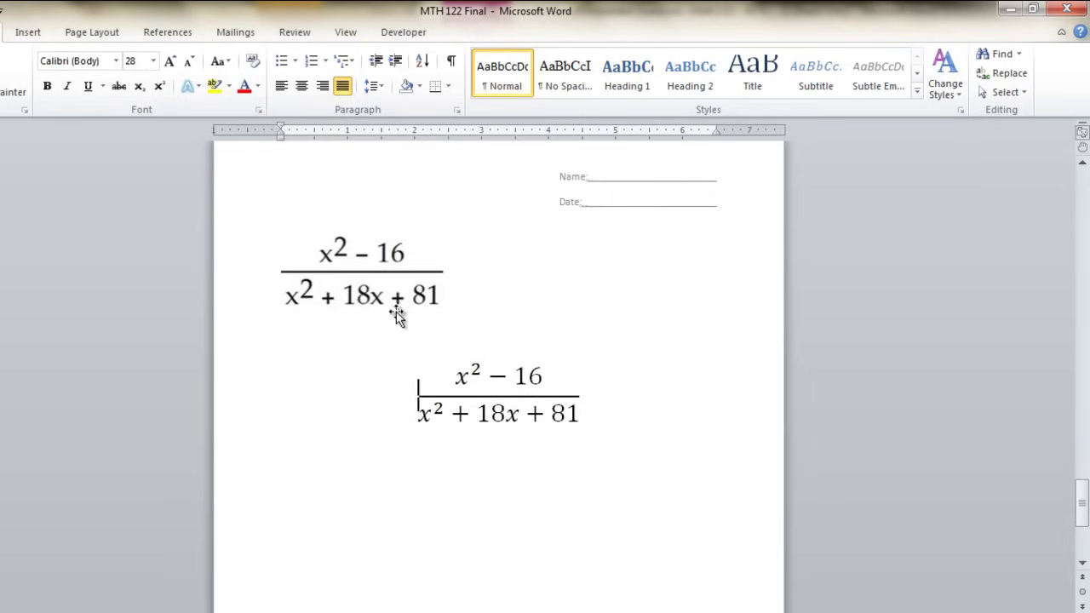
left_click(553, 413)
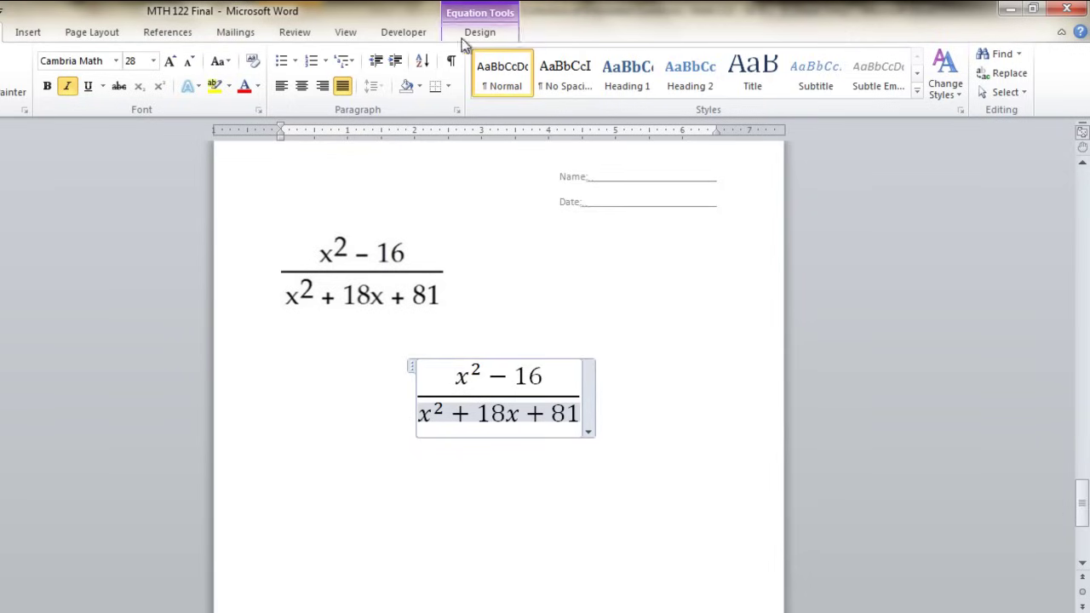
left_click(580, 392)
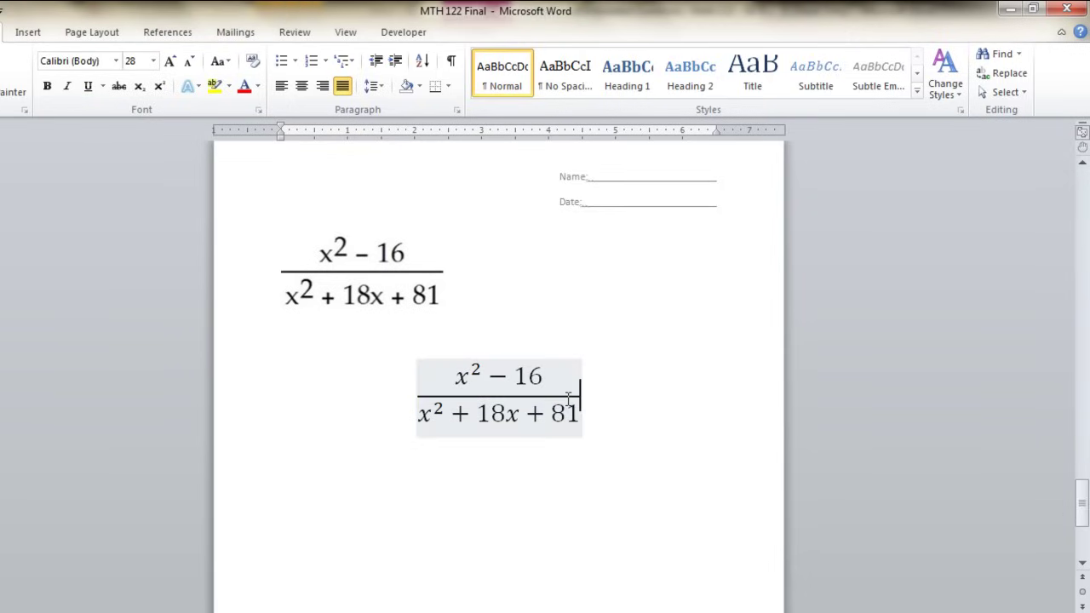
left_click(582, 405)
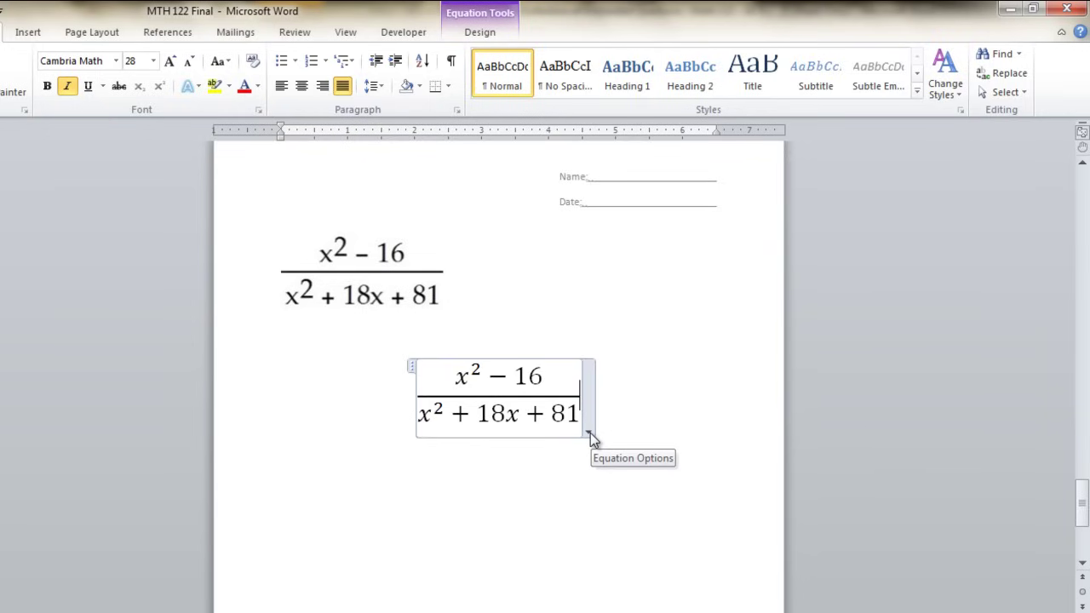
Step: Change the equation from display to inline through its Equation Options
left_click(590, 434)
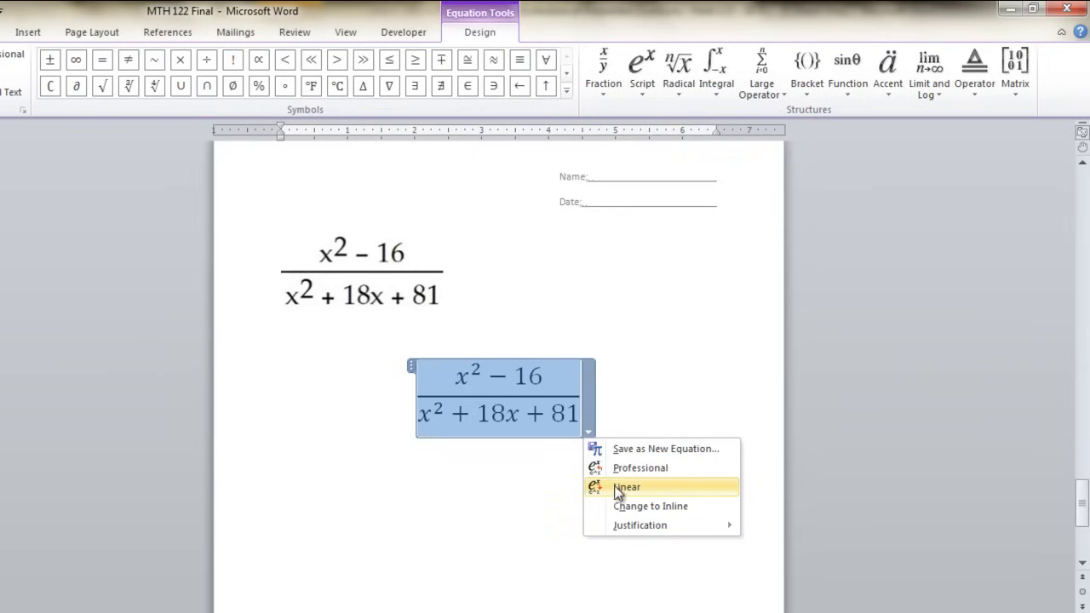
left_click(661, 507)
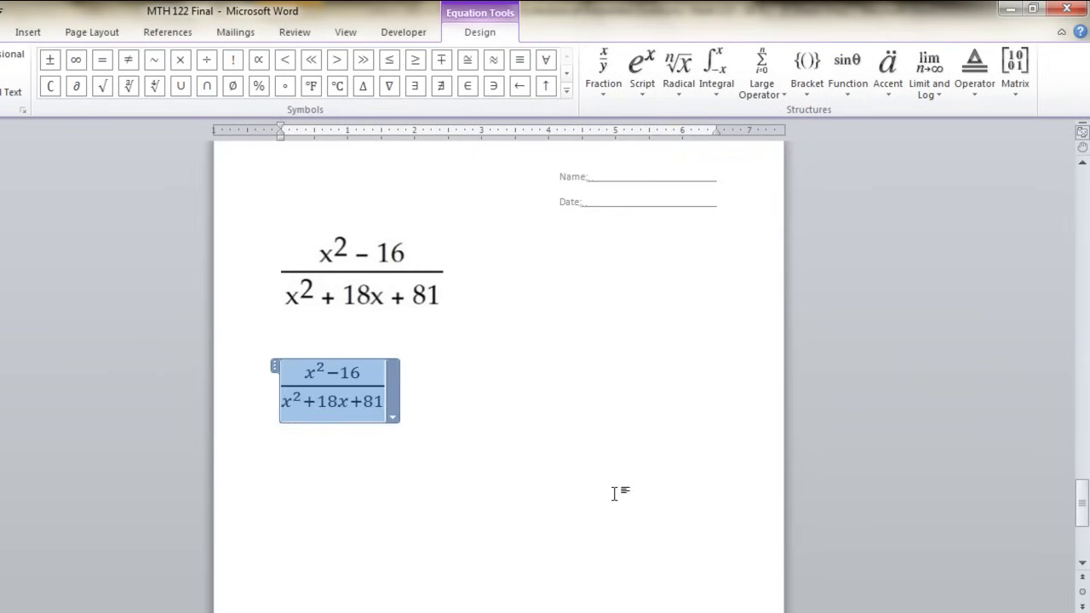
left_click(394, 417)
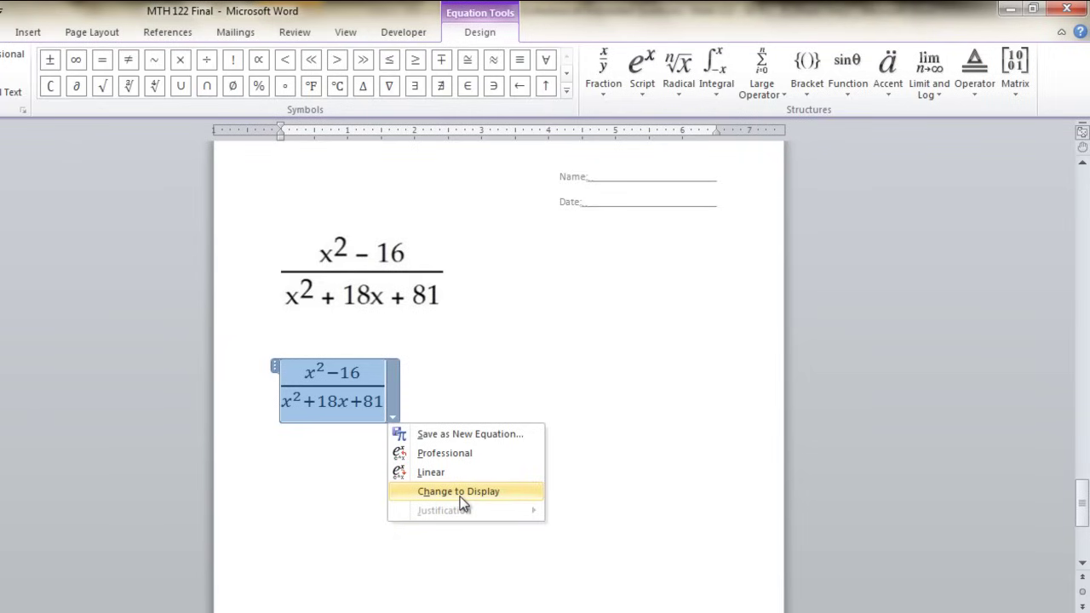
left_click(348, 348)
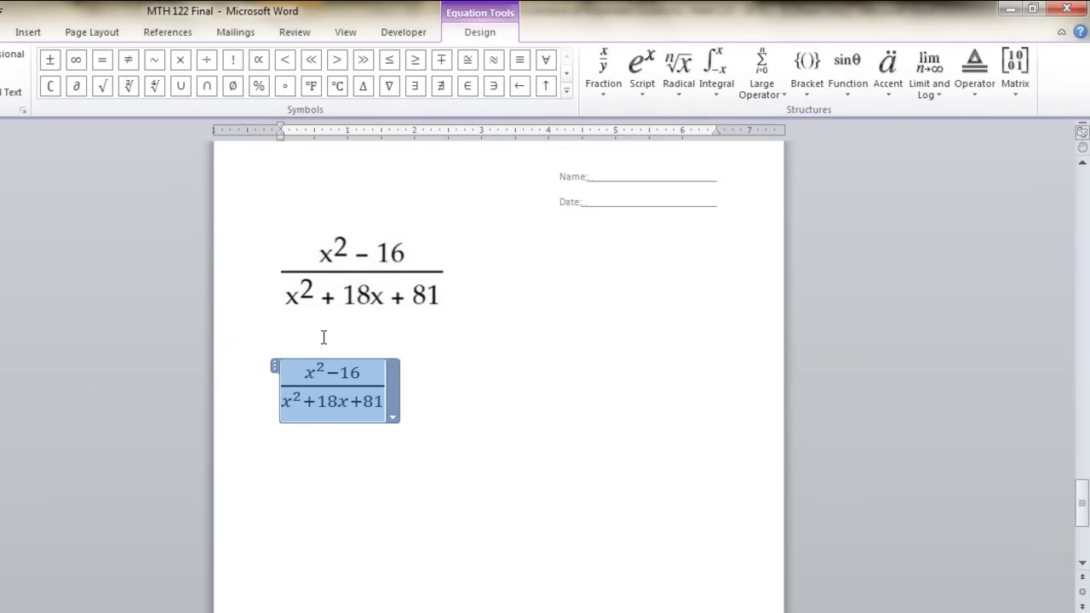
Step: Convert the equation to linear form, then restore it to a professional stacked fraction
left_click(394, 417)
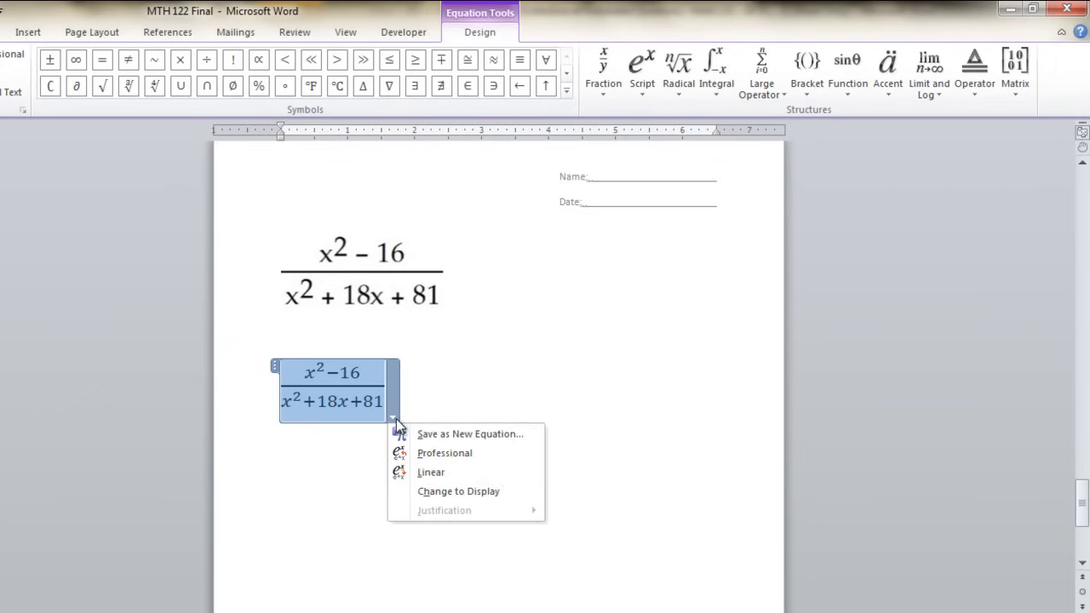
left_click(423, 470)
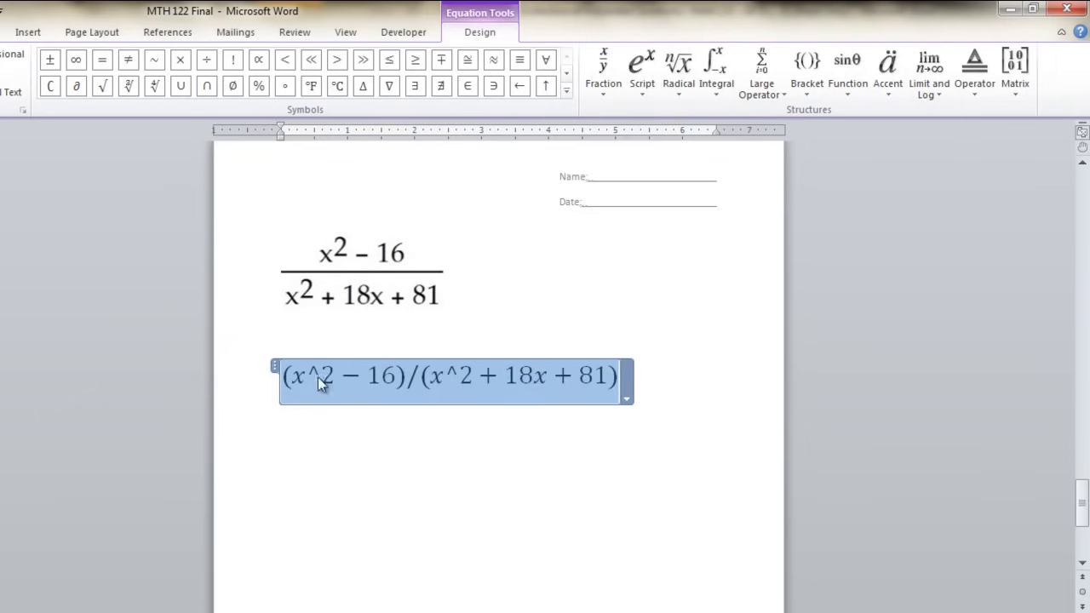
left_click(432, 455)
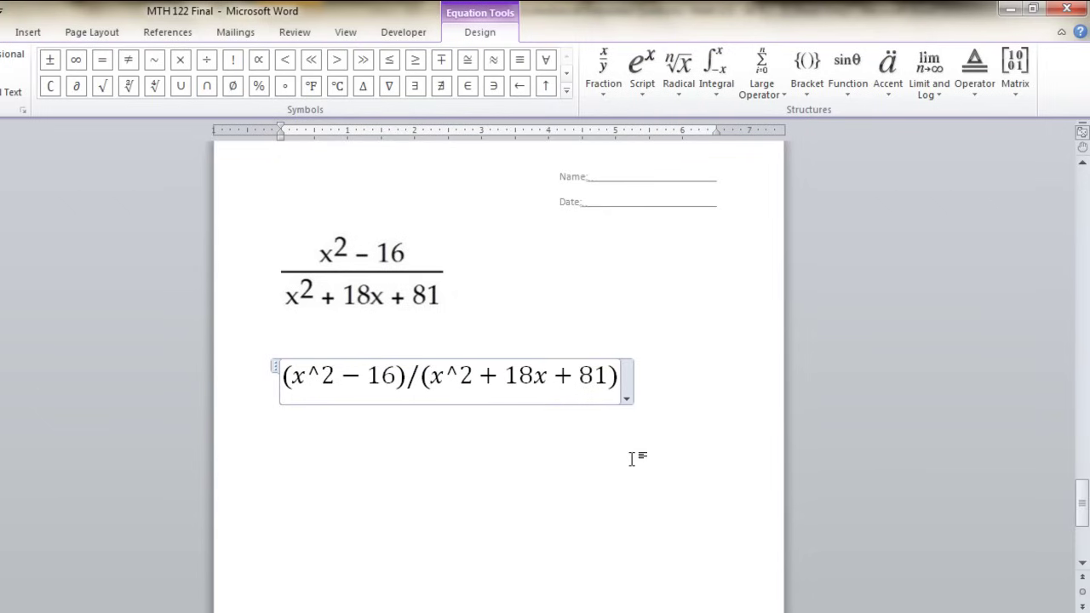
left_click(626, 398)
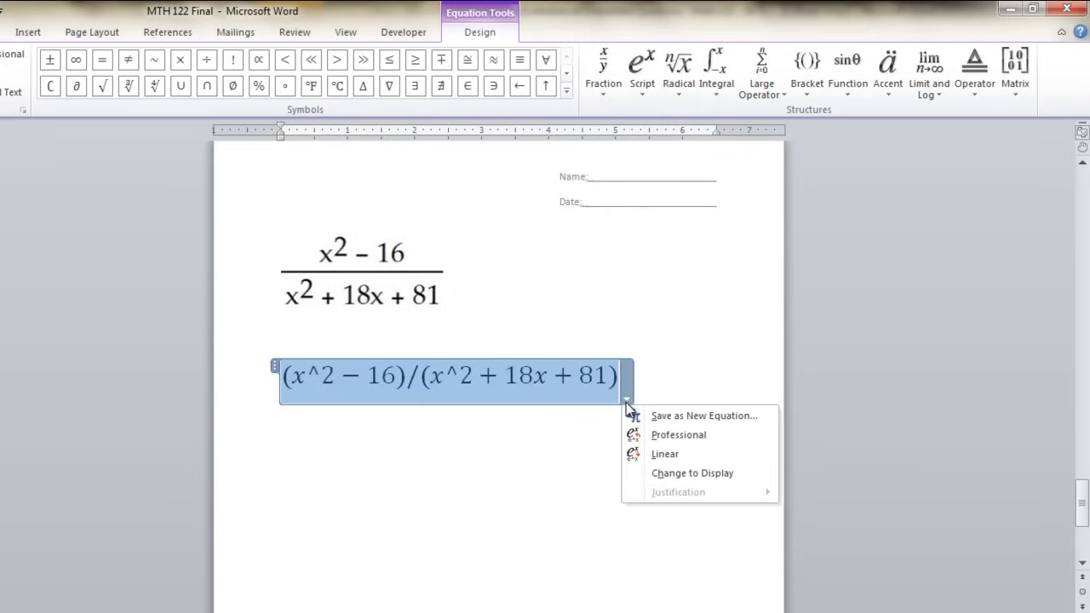
left_click(658, 435)
left_click(357, 465)
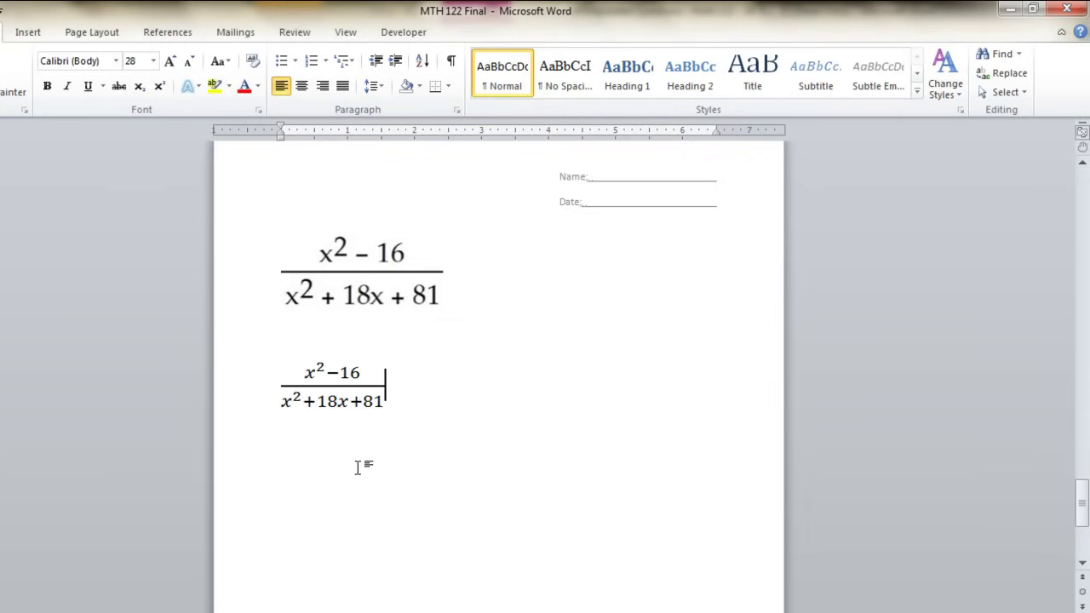